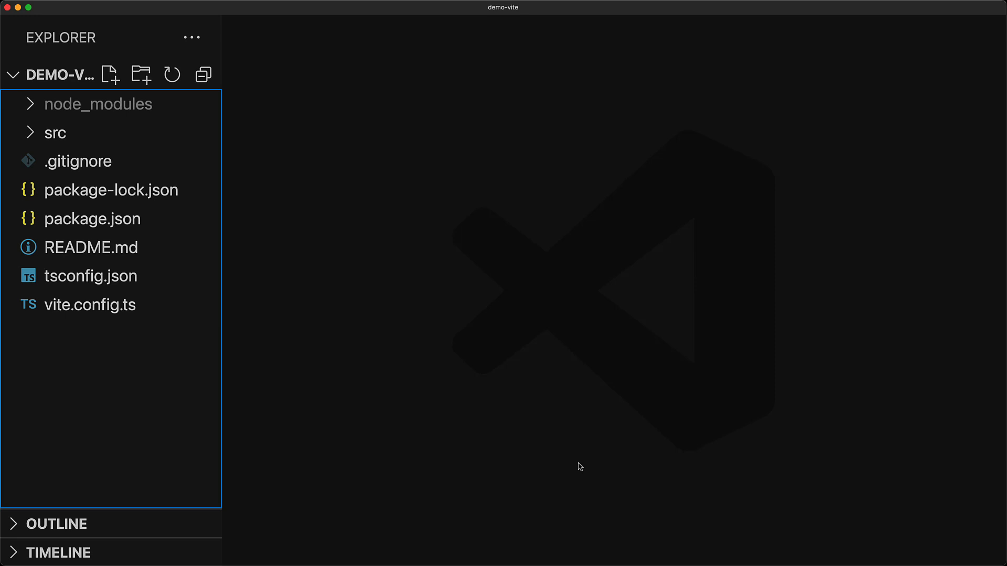
Step: Build demo-vite into dist, serve the preview on localhost:5000 and load it in the browser
{"action": "key", "text": "ctrl+grave"}
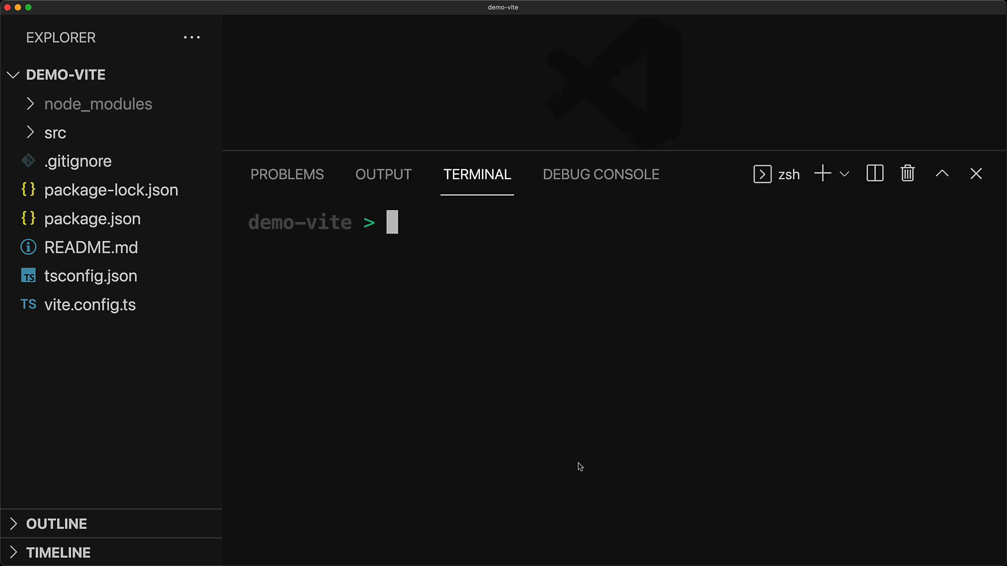
{"action": "type", "text": "npm run build"}
{"action": "key", "text": "Return"}
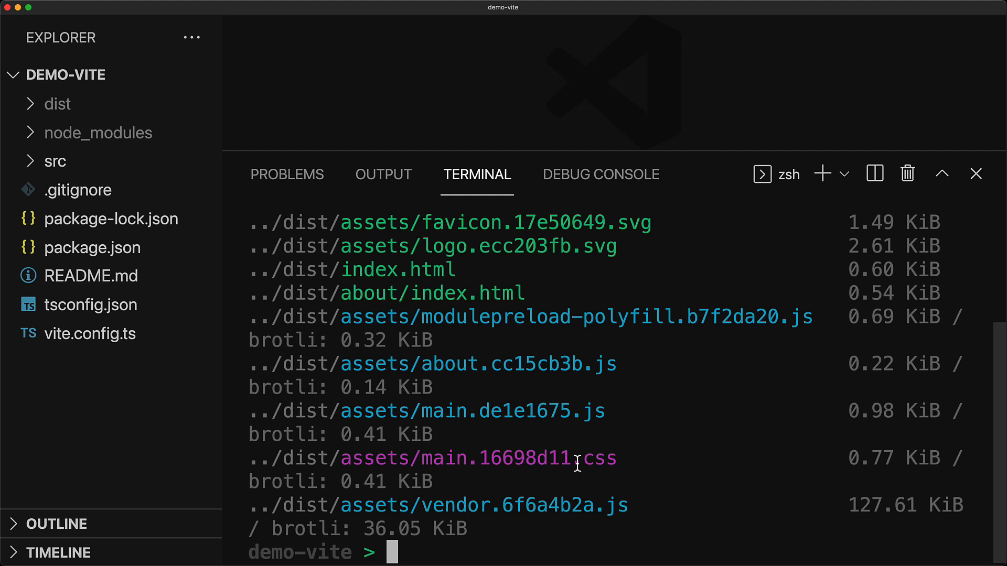
{"action": "type", "text": "npm run ser"}
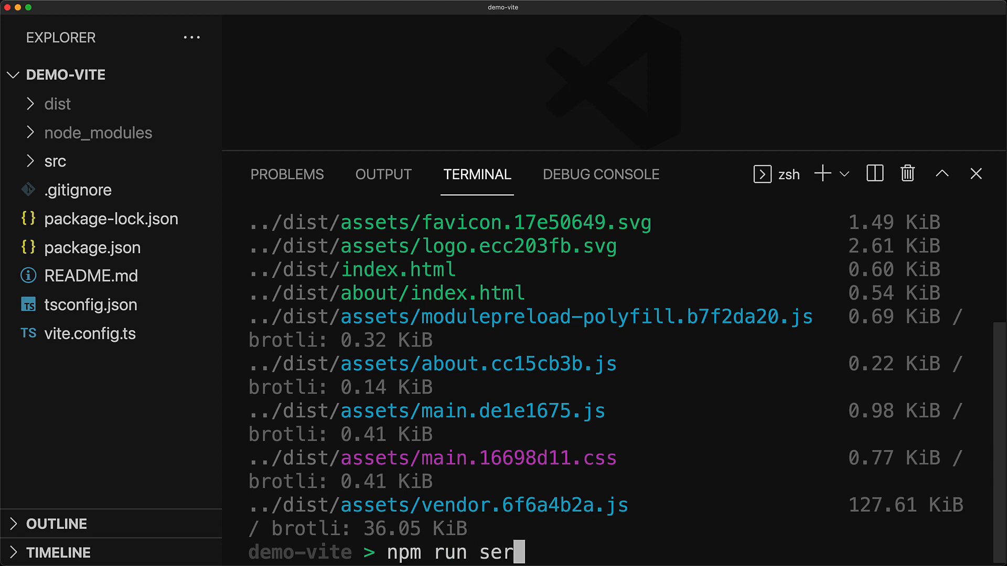
{"action": "type", "text": "ve"}
{"action": "key", "text": "Return"}
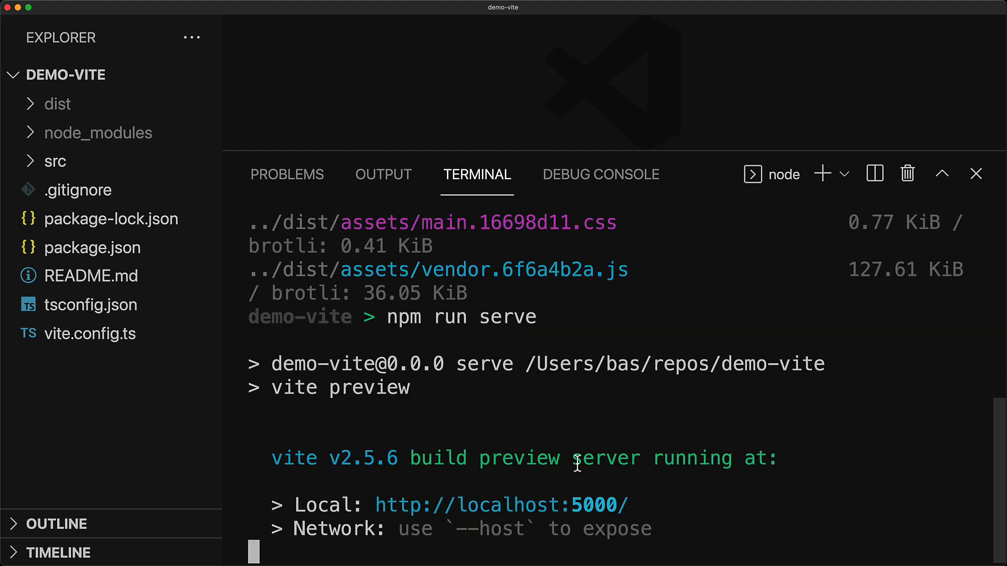
{"action": "left_click", "coordinate": [501, 505], "text": "super"}
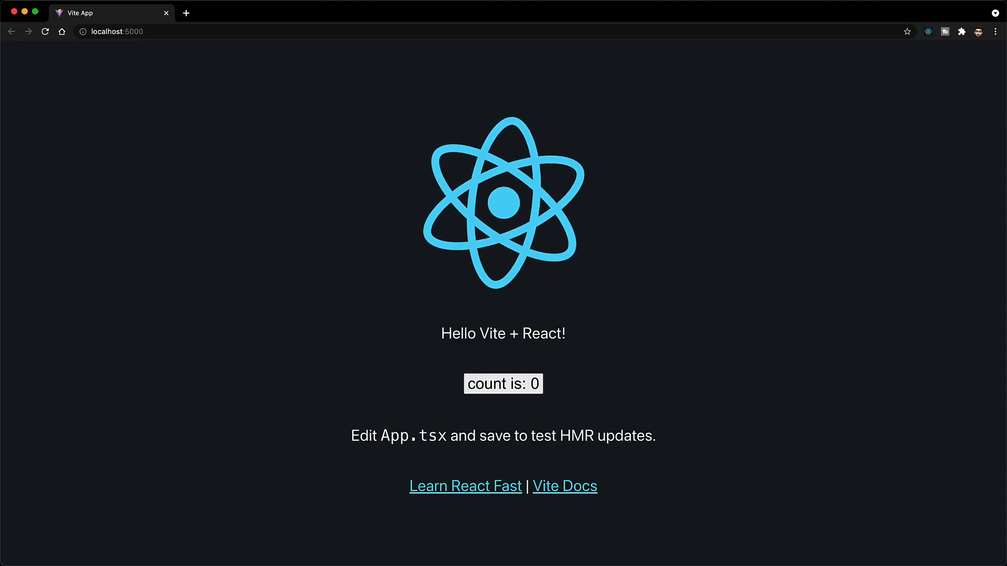
Step: Load localhost:5000/about/ in a new tab to check the built about page
{"action": "key", "text": "super+t"}
{"action": "type", "text": "localhost:5000/about/"}
{"action": "key", "text": "Return"}
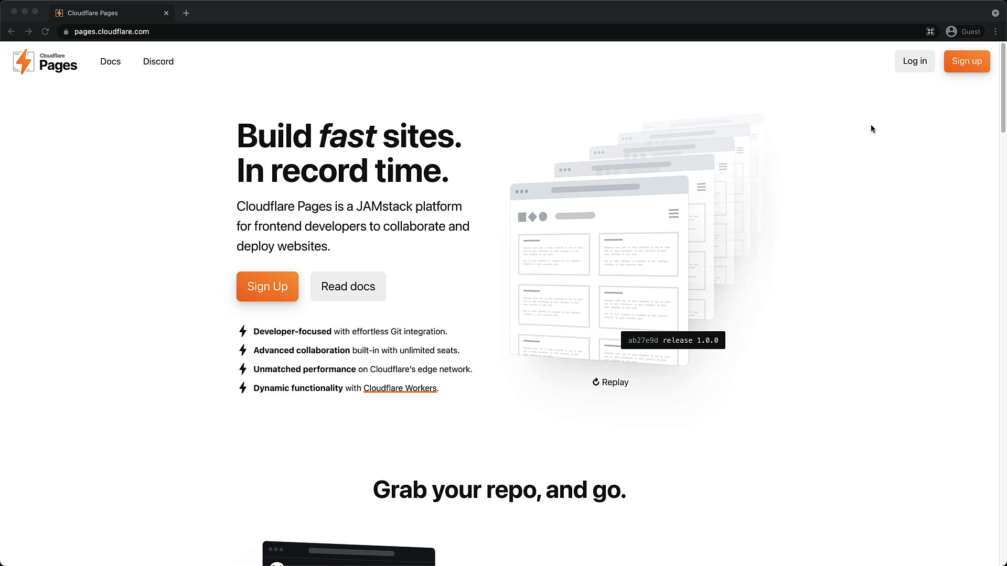
Step: Log in to Cloudflare, create a Pages project from the demo-vite repository and begin setup
{"action": "left_click", "coordinate": [911, 85]}
{"action": "left_click", "coordinate": [915, 61]}
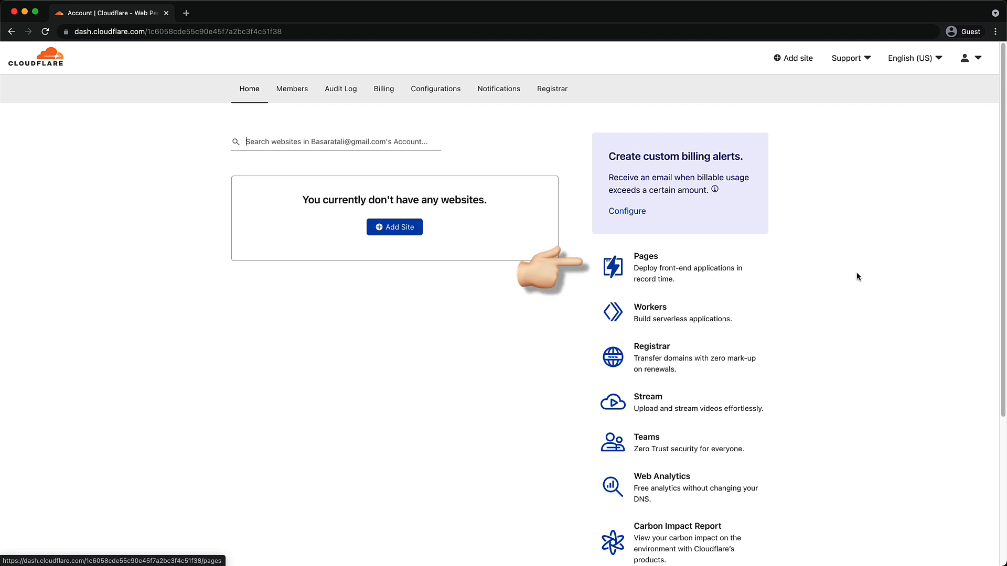
{"action": "left_click", "coordinate": [646, 257]}
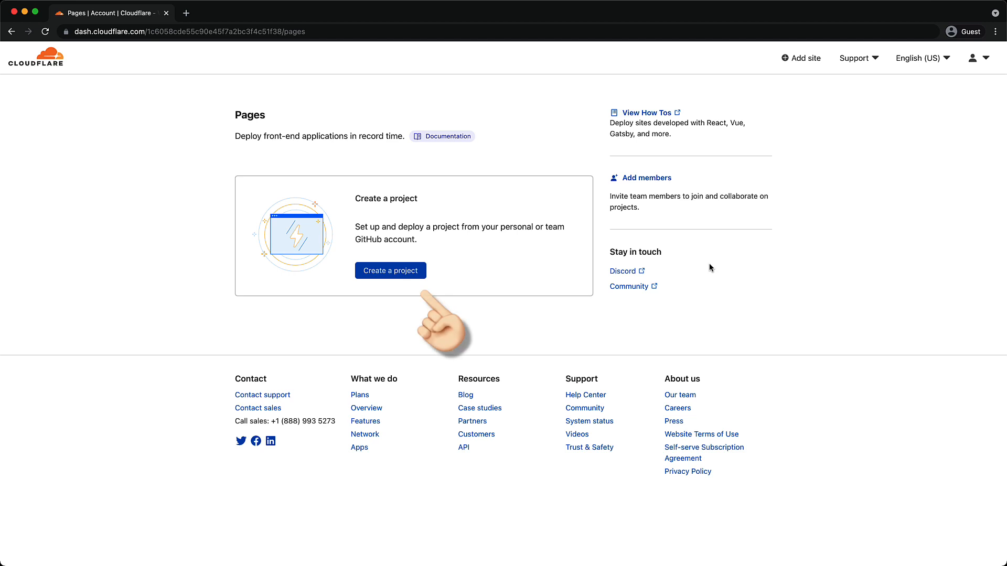
{"action": "left_click", "coordinate": [391, 271]}
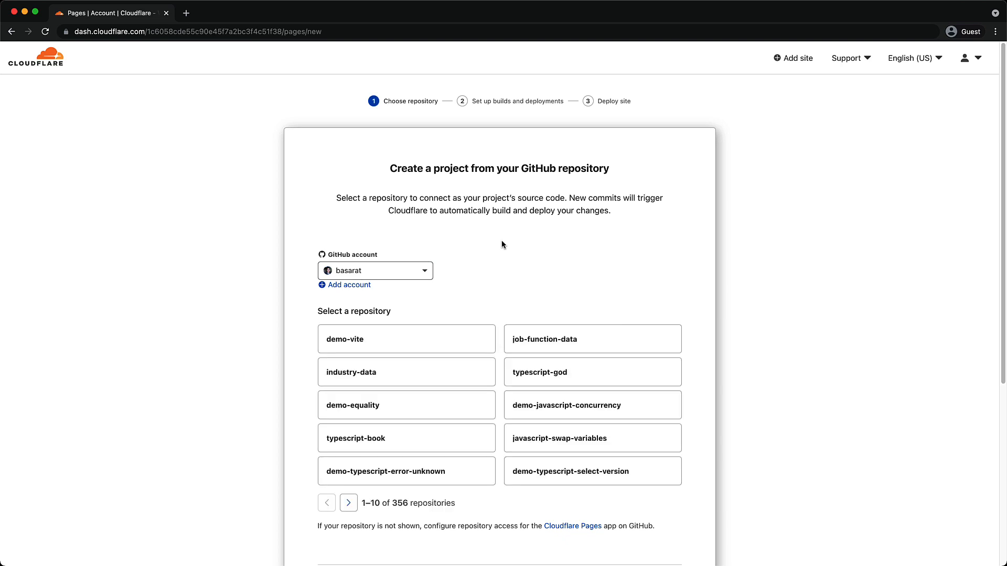
{"action": "left_click", "coordinate": [453, 346]}
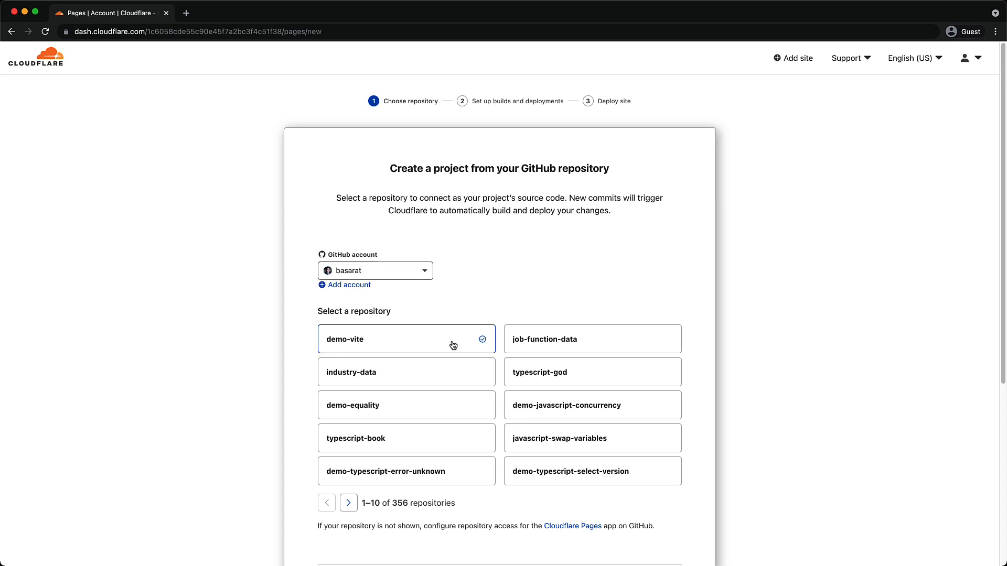
{"action": "scroll", "coordinate": [739, 343], "scroll_direction": "down", "scroll_amount": 3}
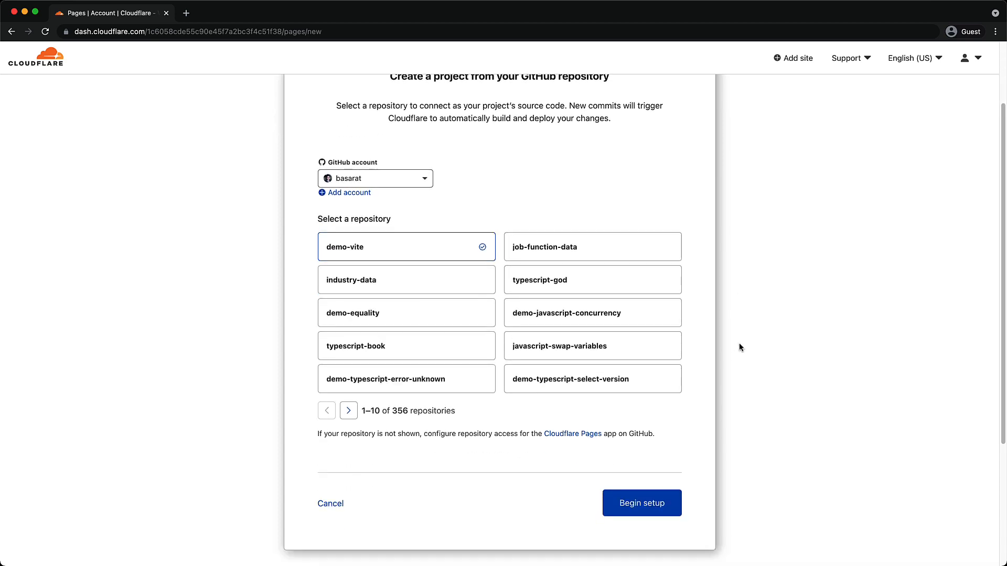
{"action": "left_click", "coordinate": [672, 497]}
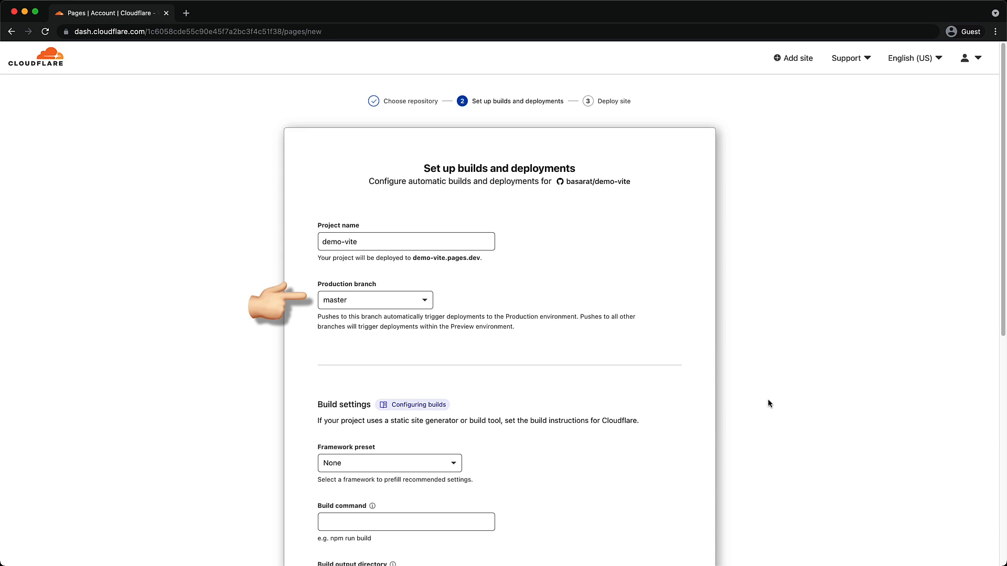
Step: Set production branch vite-multi-page, build command 'npm run build' and output directory 'dist'
{"action": "left_click", "coordinate": [394, 300]}
{"action": "left_click", "coordinate": [386, 344]}
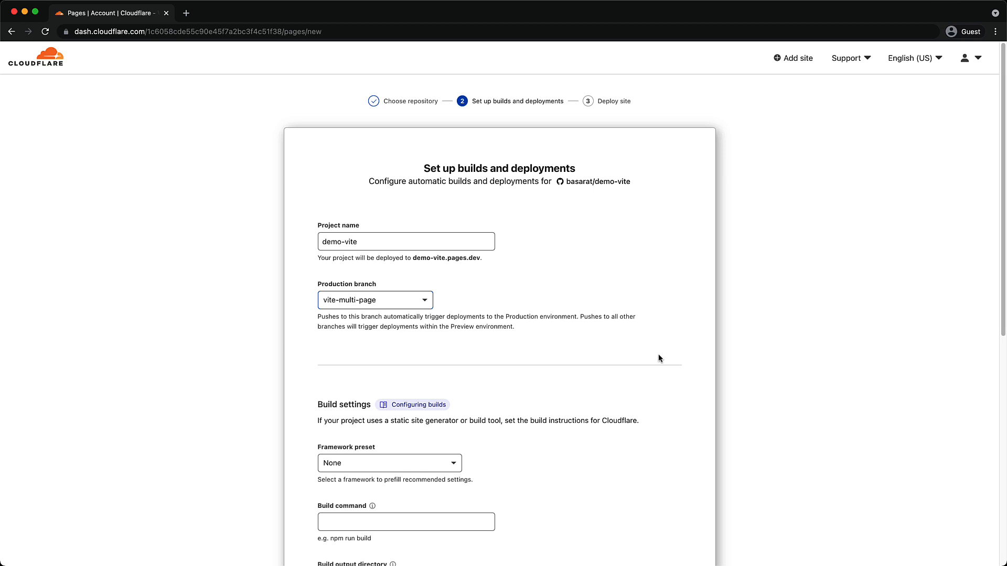
{"action": "scroll", "coordinate": [659, 359], "scroll_direction": "down", "scroll_amount": 2}
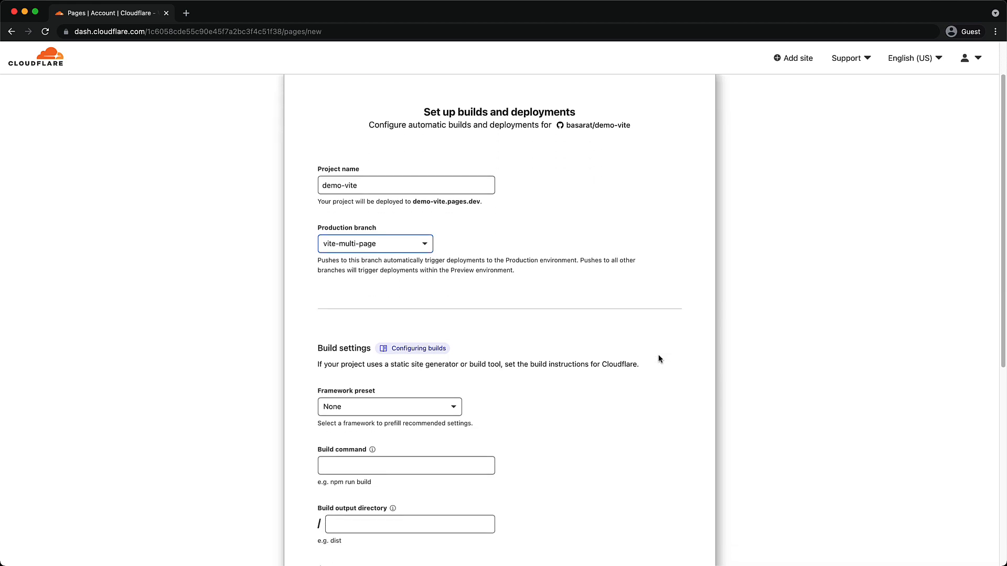
{"action": "left_click", "coordinate": [474, 464]}
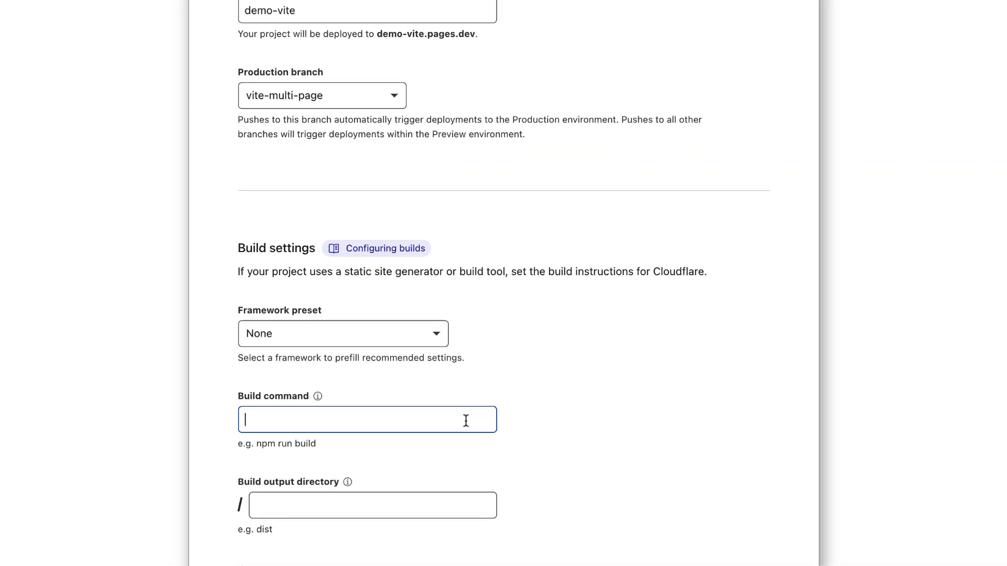
{"action": "type", "text": "npm run b"}
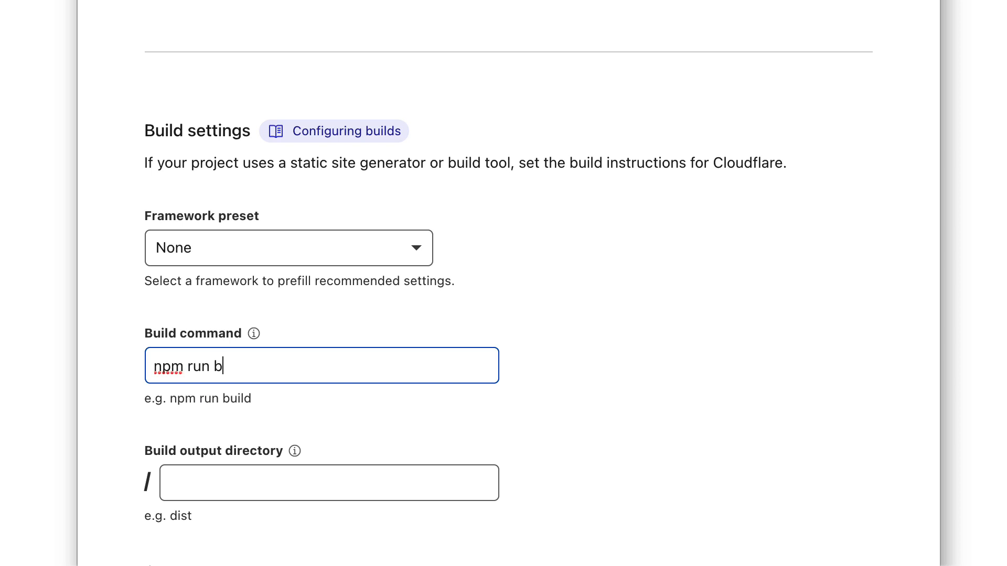
{"action": "type", "text": "uild"}
{"action": "scroll", "coordinate": [538, 331], "scroll_direction": "down", "scroll_amount": 2}
{"action": "left_click", "coordinate": [414, 326]}
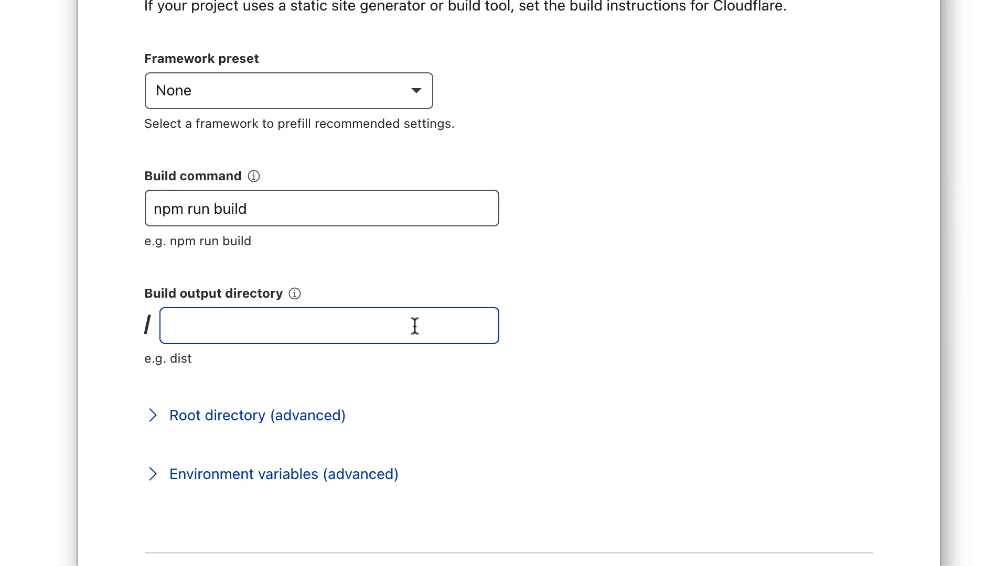
{"action": "type", "text": "dist"}
{"action": "scroll", "coordinate": [655, 386], "scroll_direction": "down", "scroll_amount": 2}
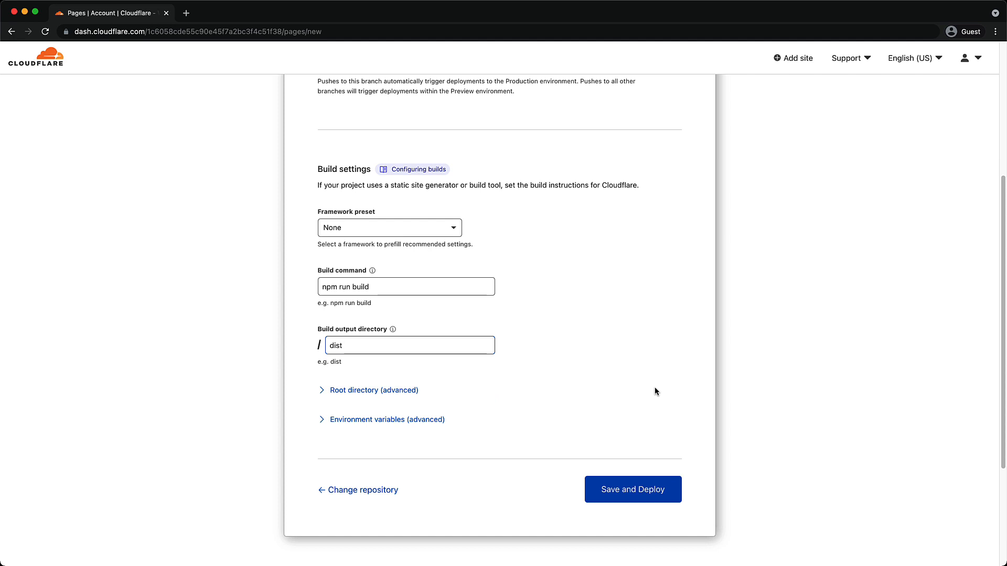
Step: Save and Deploy the project so it goes live at demo-vite.pages.dev
{"action": "left_click", "coordinate": [650, 490]}
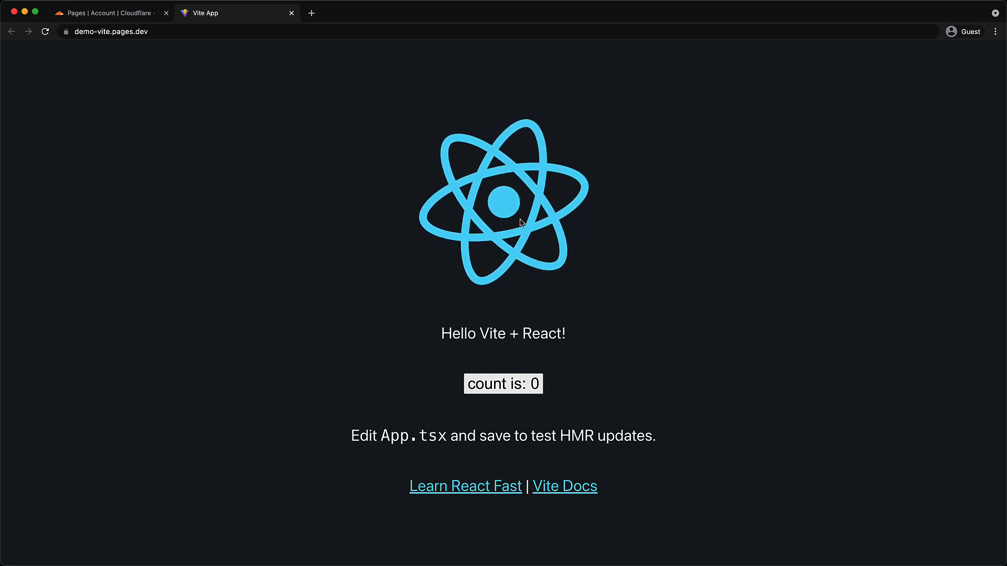
Step: Load demo-vite.pages.dev/about to verify the live about page
{"action": "key", "text": "super+l"}
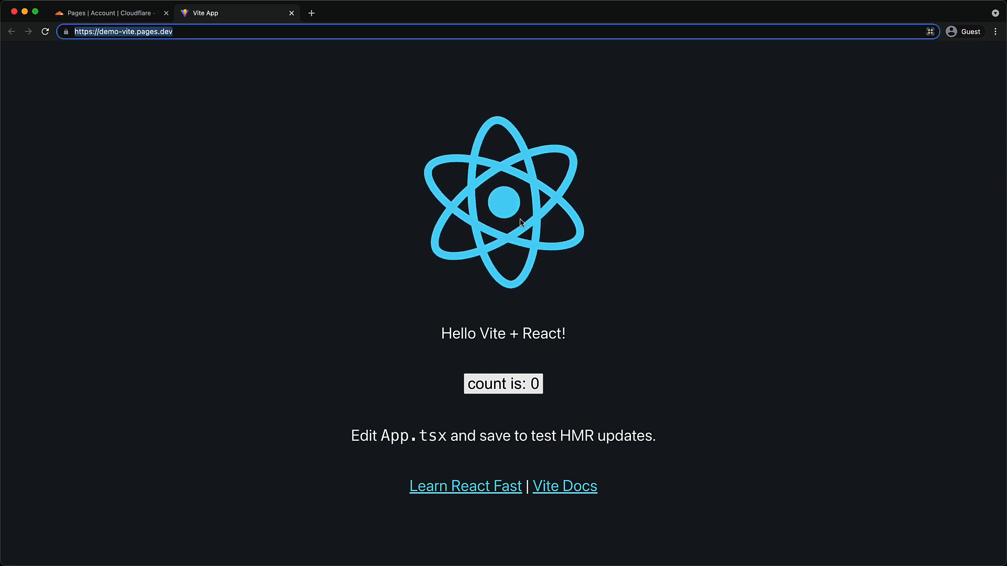
{"action": "type", "text": "demo-vite.pages.dev/about"}
{"action": "key", "text": "Return"}
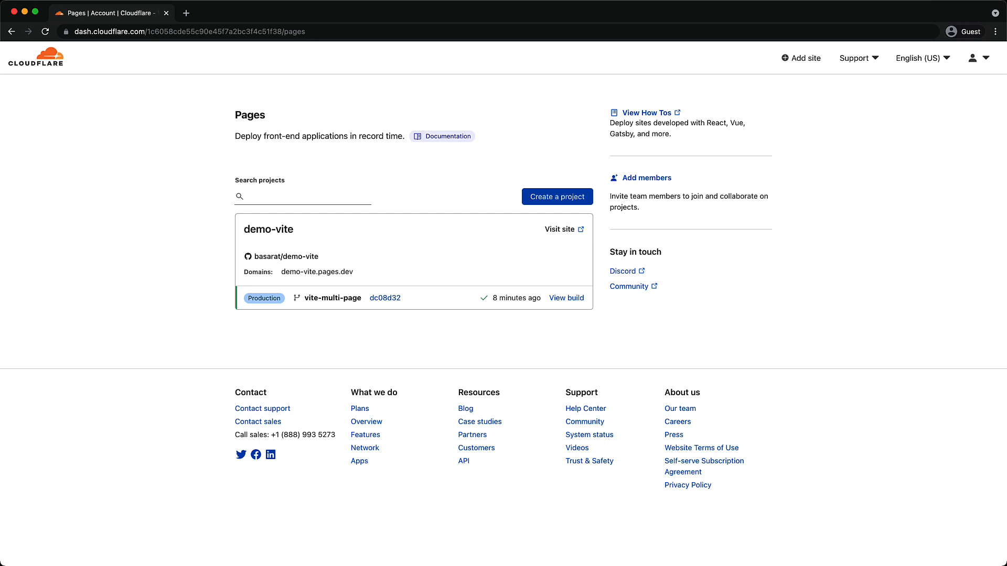
Step: Go into the demo-vite project's deployments page from the Pages list
{"action": "left_click", "coordinate": [272, 229]}
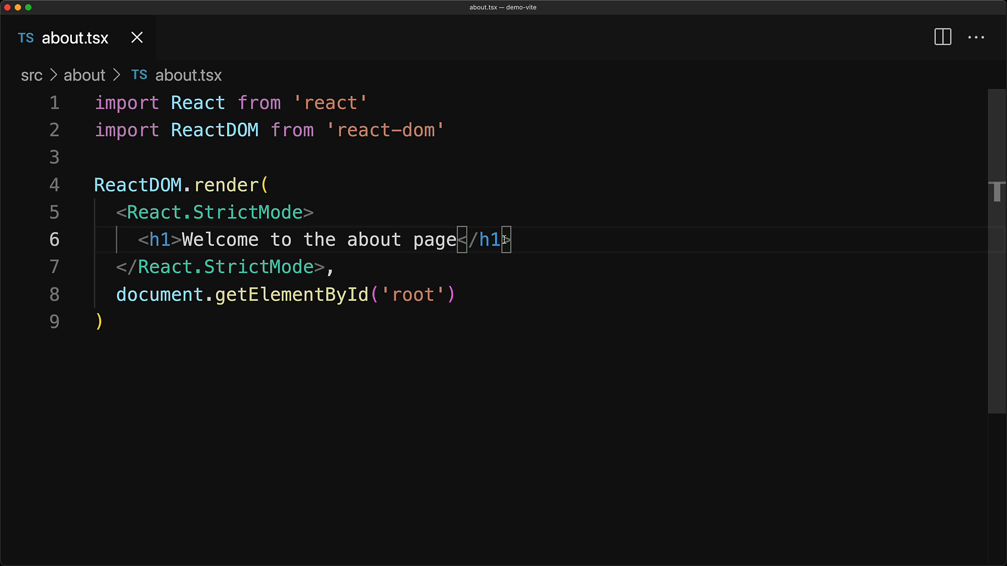
{"action": "type", "text": "deployed"}
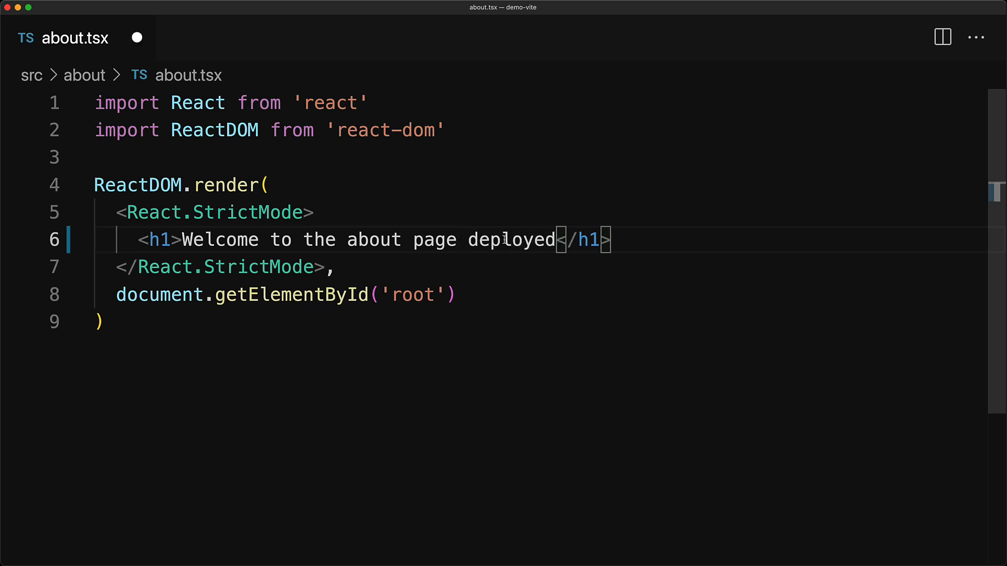
Step: Stage about.tsx, commit it as 'deployed' and push to the remote repository
{"action": "key", "text": "ctrl+shift+g"}
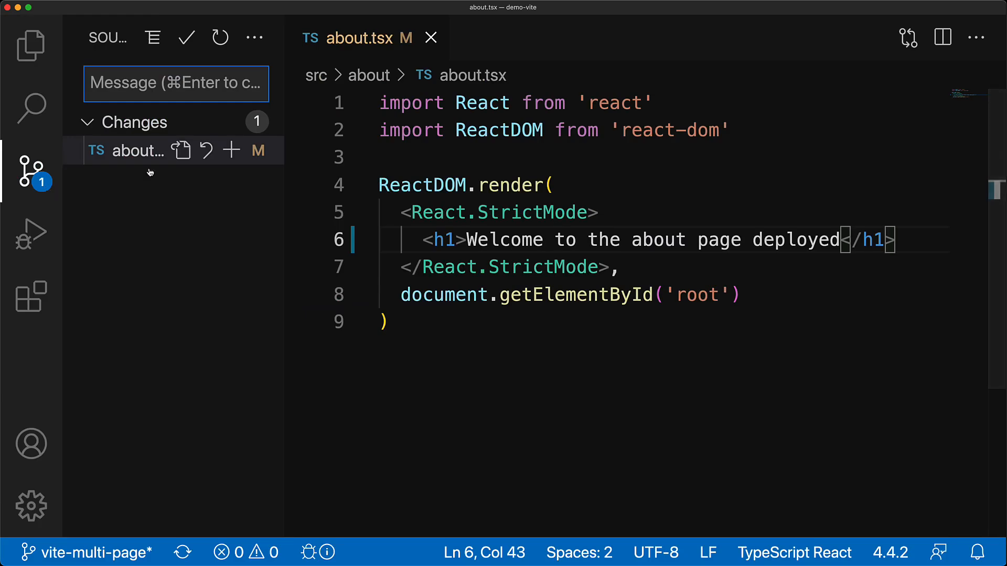
{"action": "left_click", "coordinate": [133, 151]}
{"action": "left_click", "coordinate": [180, 83]}
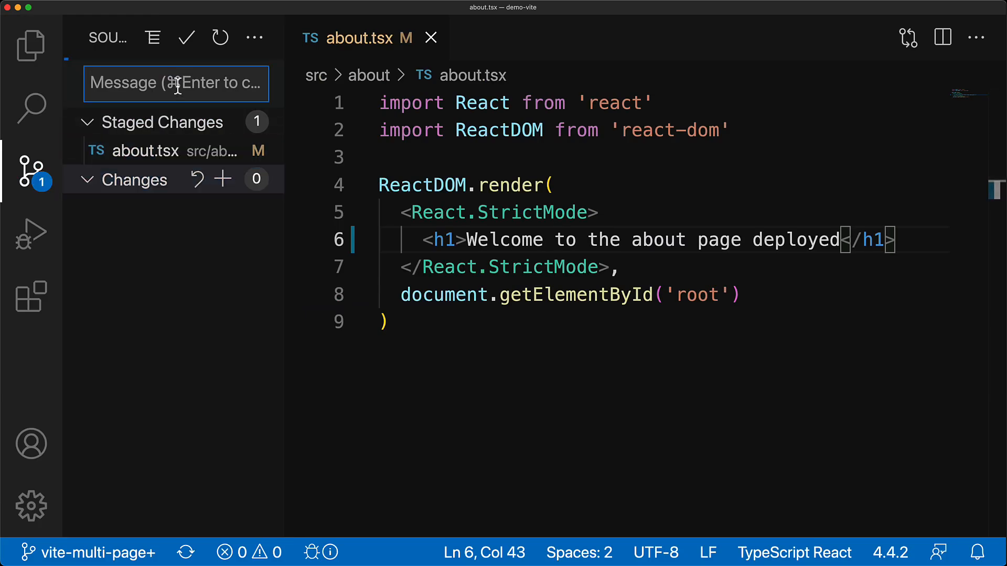
{"action": "type", "text": "deployed"}
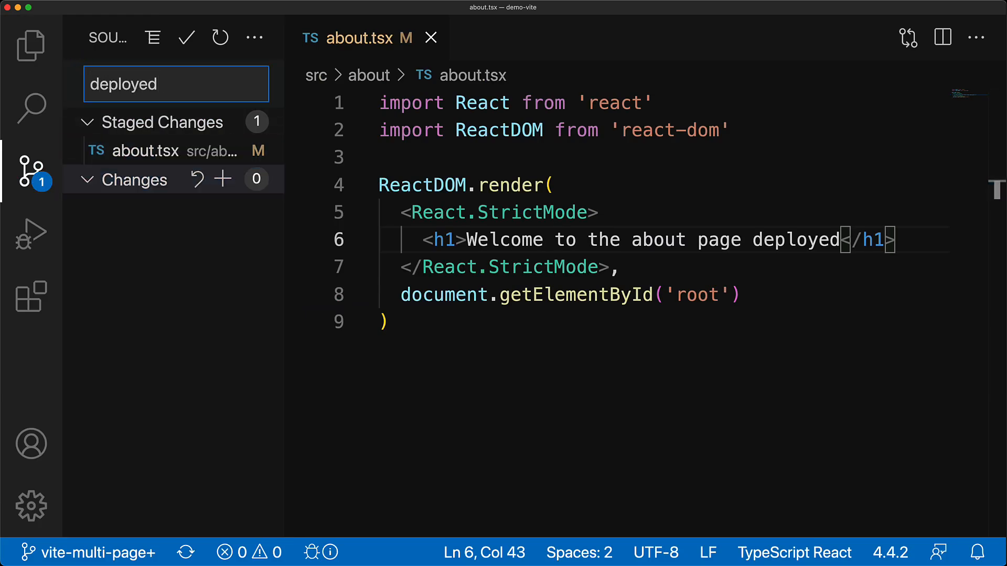
{"action": "key", "text": "super+Return"}
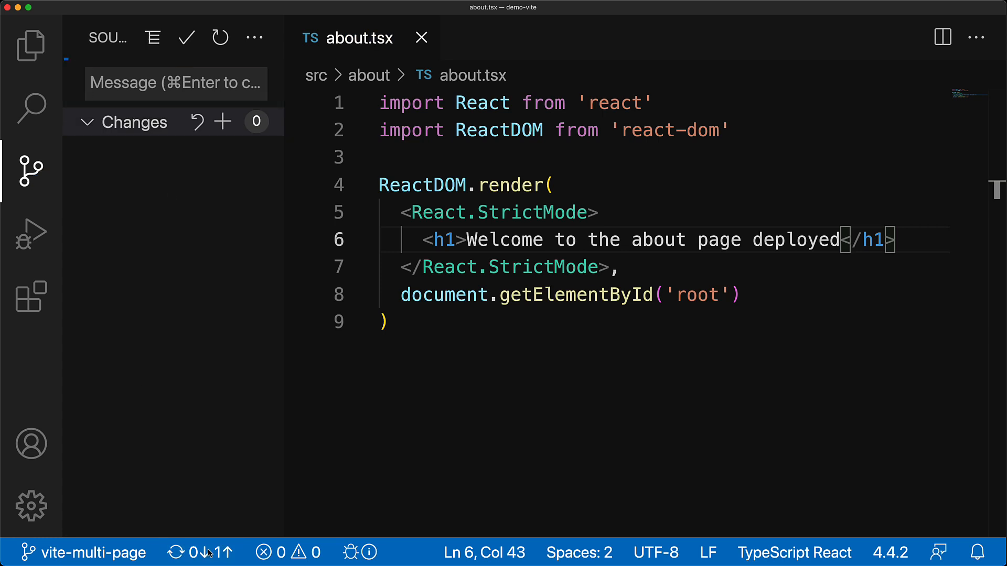
{"action": "left_click", "coordinate": [209, 553]}
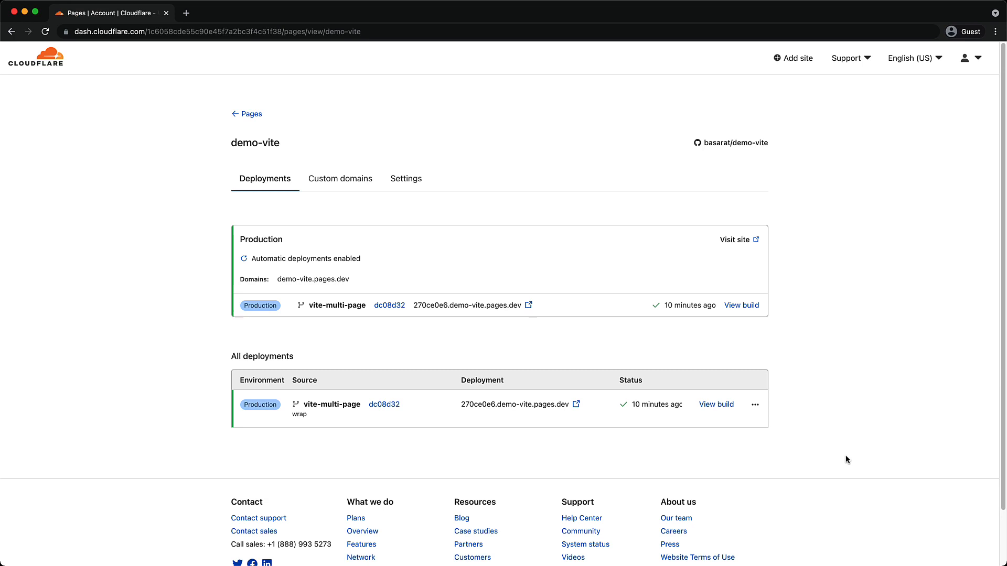
Step: Refresh the deployments list and view the new automatic deployment for commit 7b4f413
{"action": "key", "text": "super+r"}
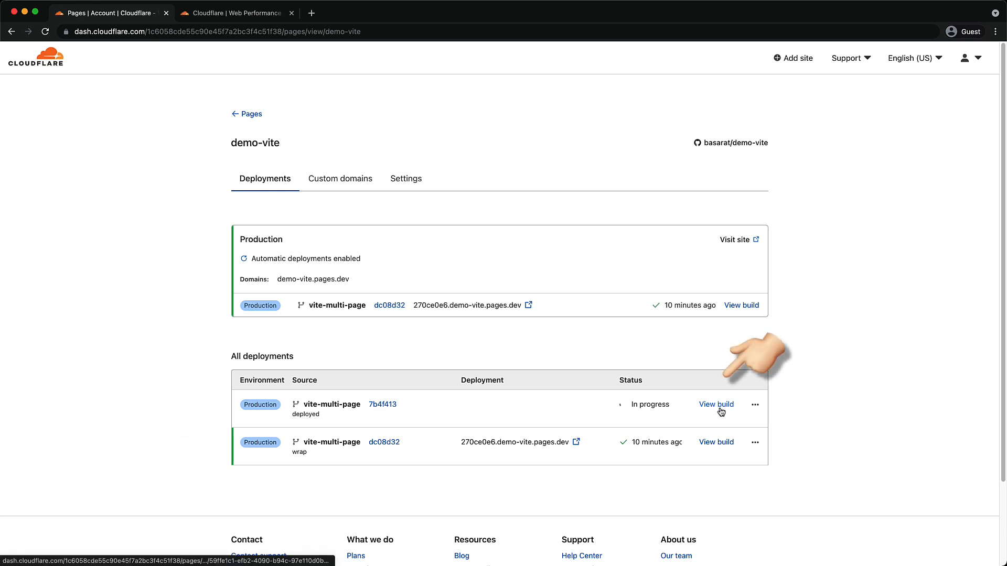
{"action": "left_click", "coordinate": [228, 15]}
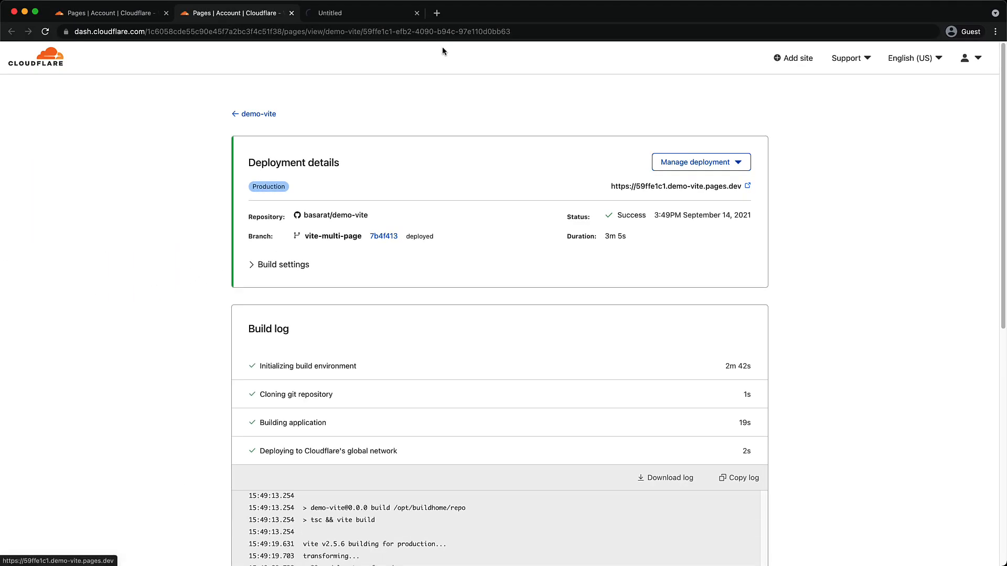
Step: Visit the deployment URL and strip its hash prefix to reach demo-vite.pages.dev
{"action": "left_click", "coordinate": [367, 13]}
{"action": "left_click", "coordinate": [125, 32]}
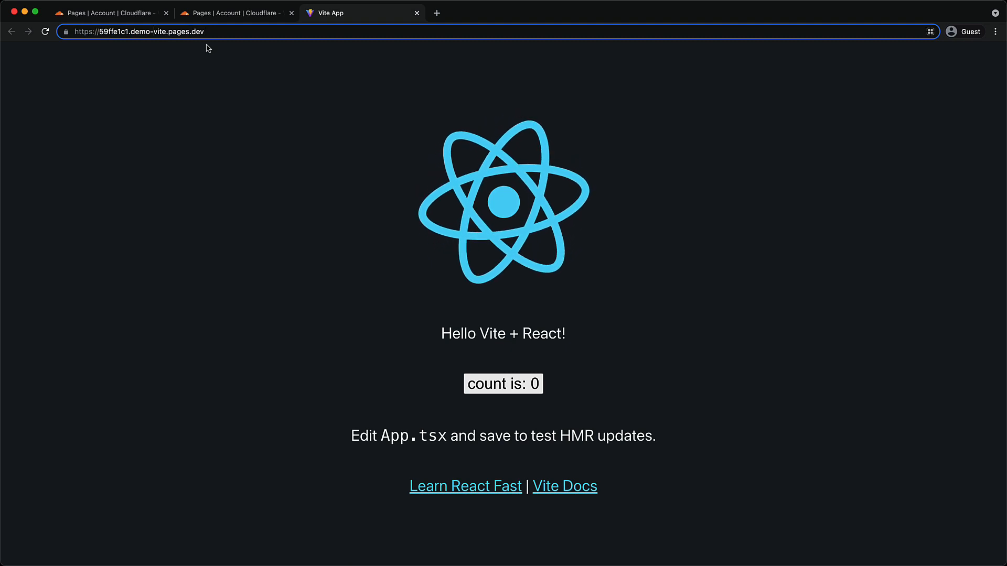
{"action": "key", "text": "shift+alt+Left"}
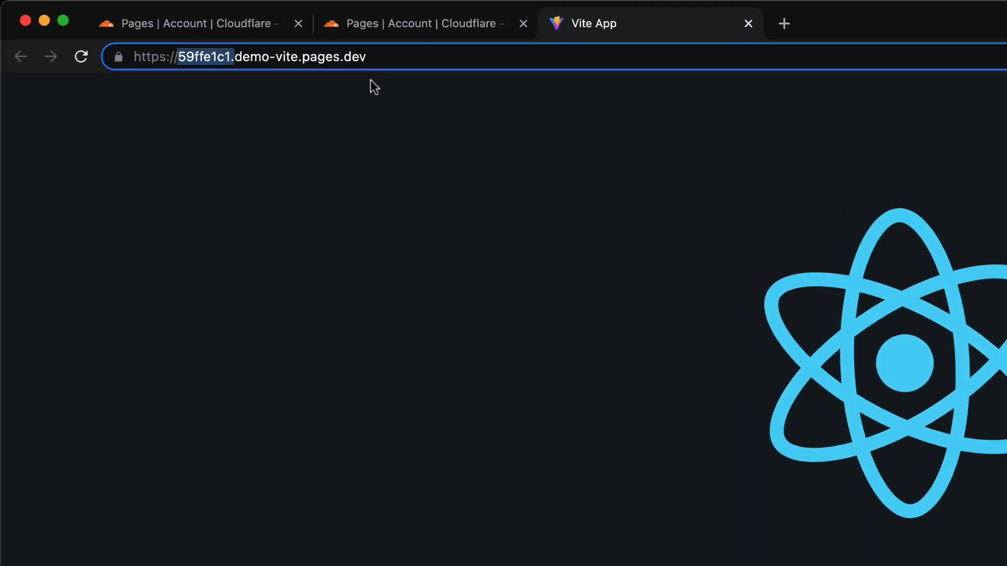
{"action": "key", "text": "BackSpace"}
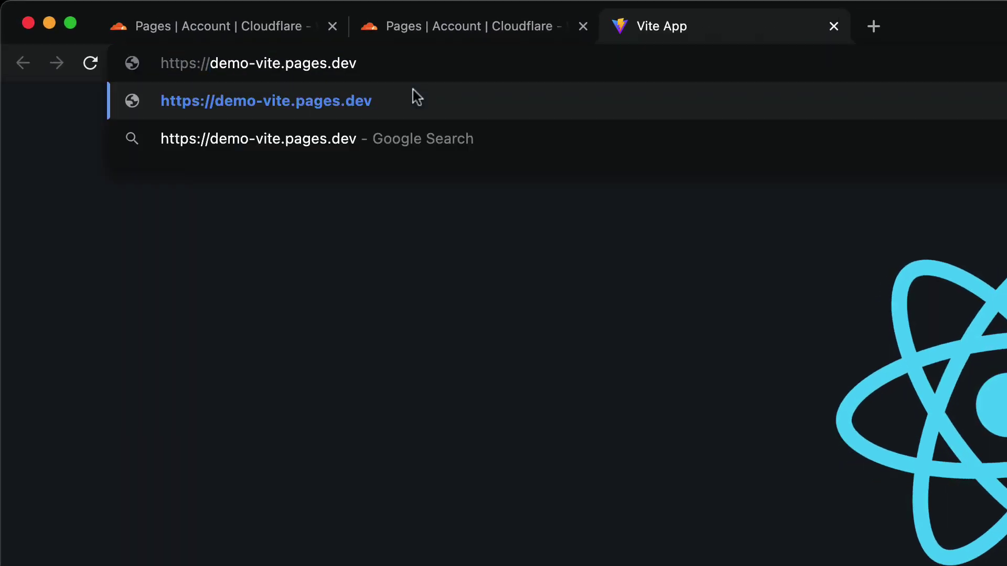
{"action": "key", "text": "Return"}
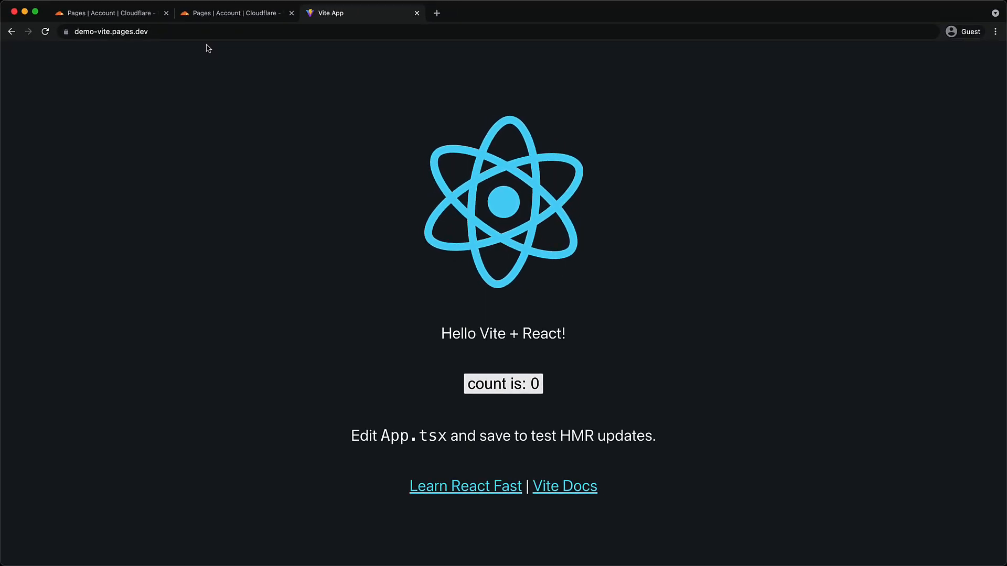
Step: Load demo-vite.pages.dev/about/, now reading 'Welcome to the about page deployed'
{"action": "key", "text": "ctrl+l"}
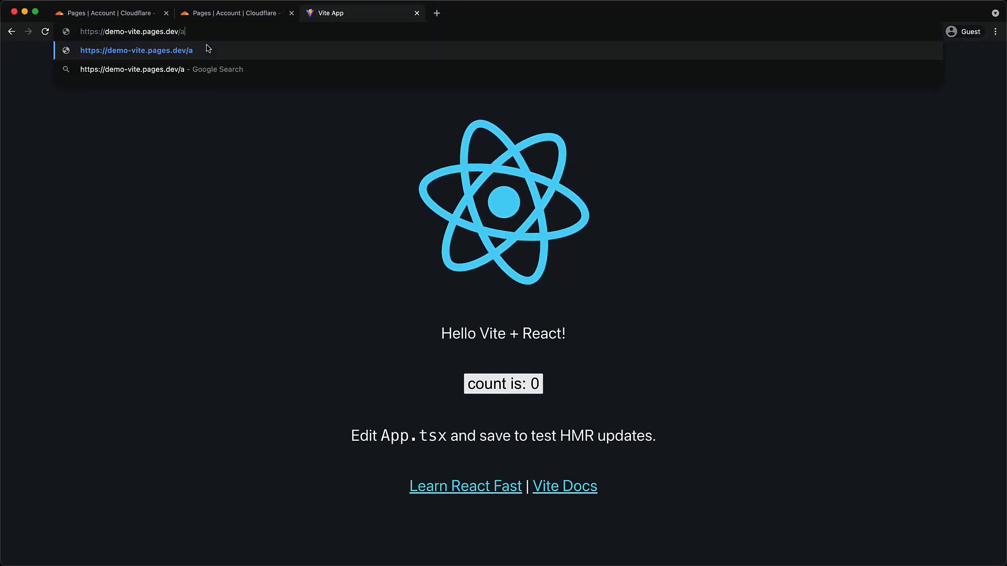
{"action": "type", "text": "about/"}
{"action": "key", "text": "Return"}
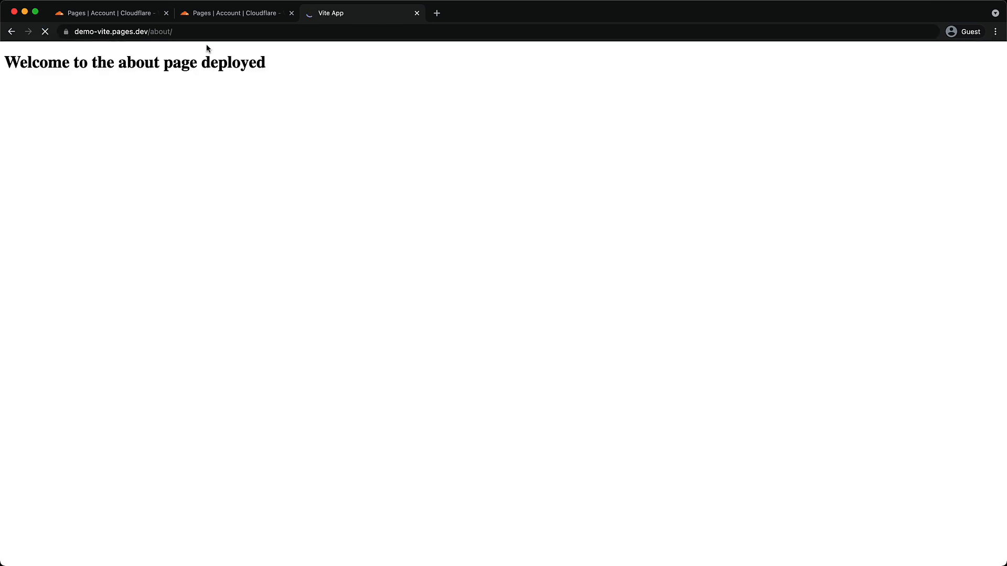